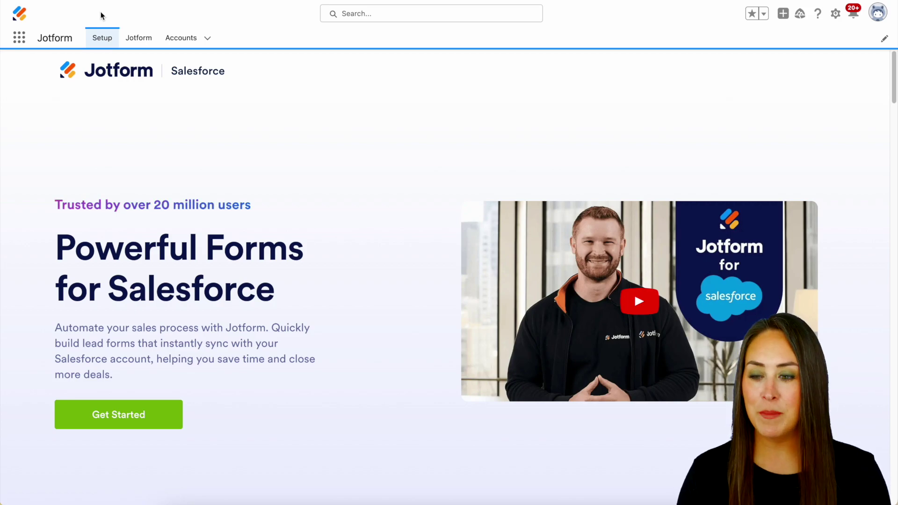
Switch to the Jotform tab in Salesforce to list the saved forms in My Forms
{"action": "left_click", "coordinate": [145, 41]}
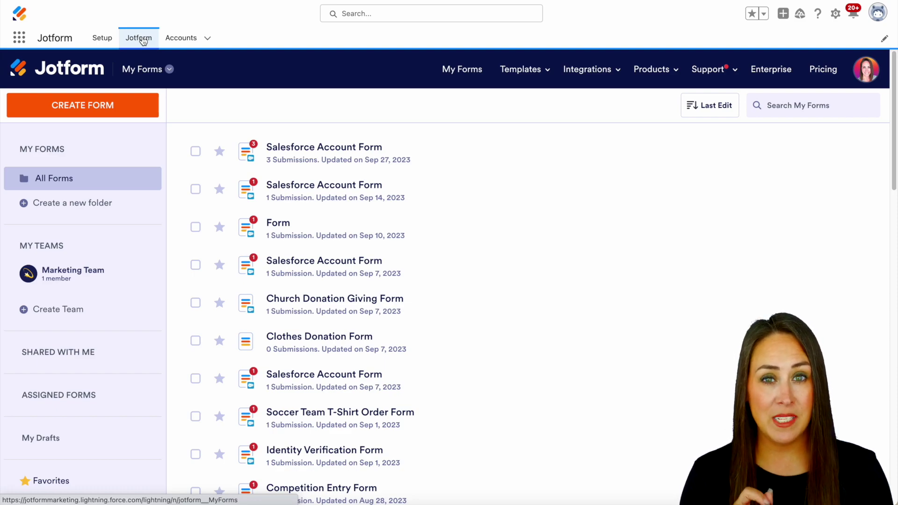
Start a new form from a template, filtering the gallery to Survey Templates > Satisfaction Surveys
{"action": "left_click", "coordinate": [108, 110]}
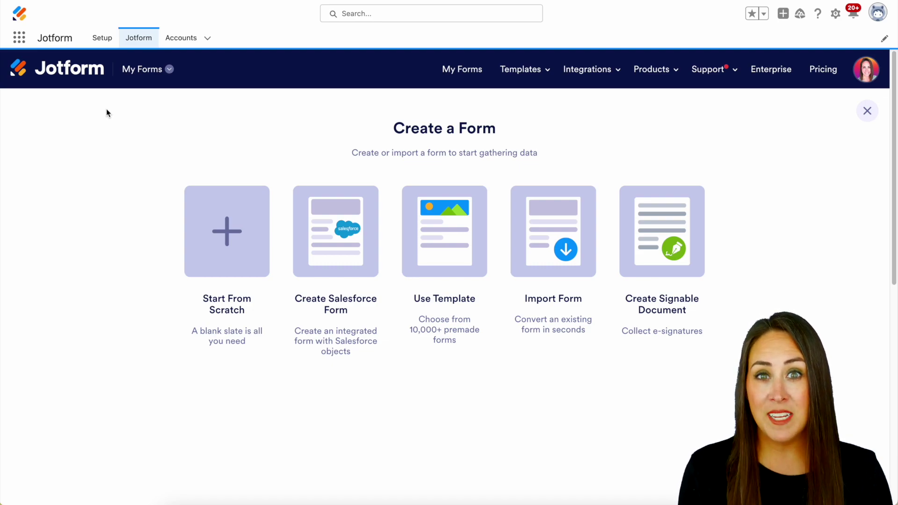
{"action": "left_click", "coordinate": [445, 215]}
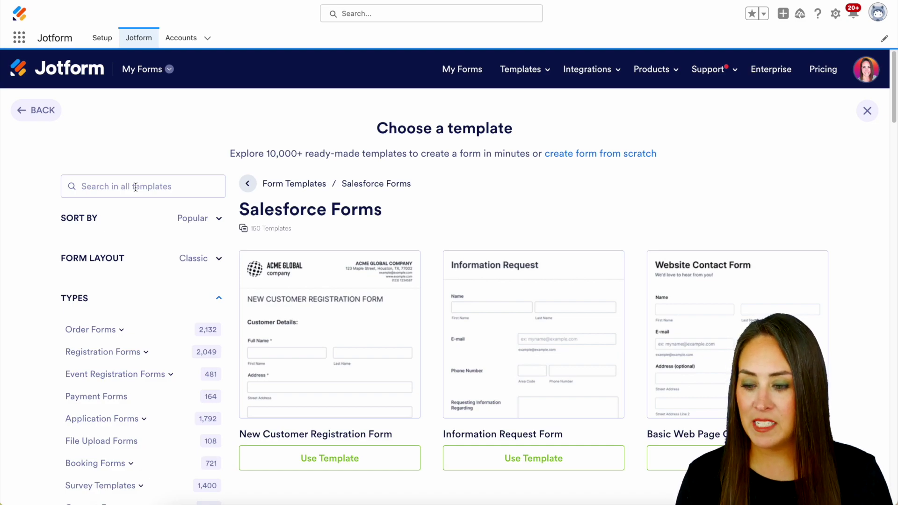
{"action": "scroll", "coordinate": [135, 187], "scroll_direction": "down", "scroll_amount": 4}
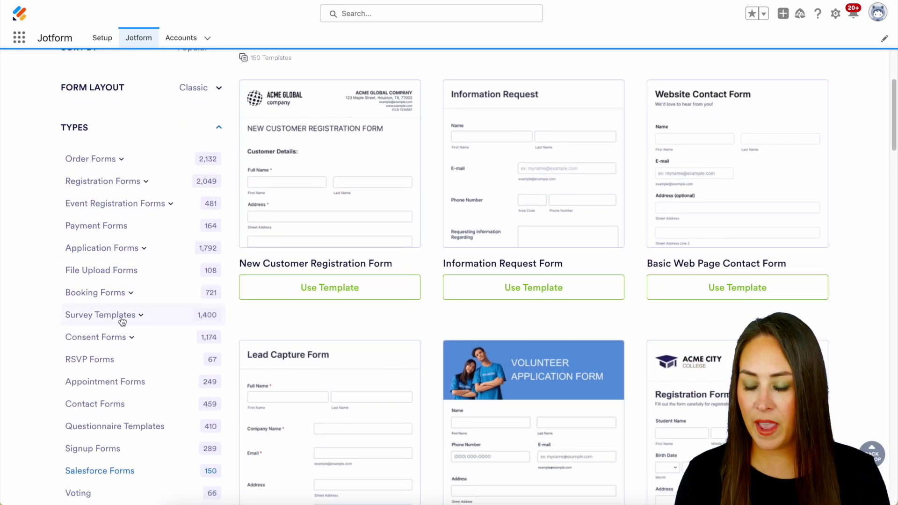
{"action": "left_click", "coordinate": [116, 316]}
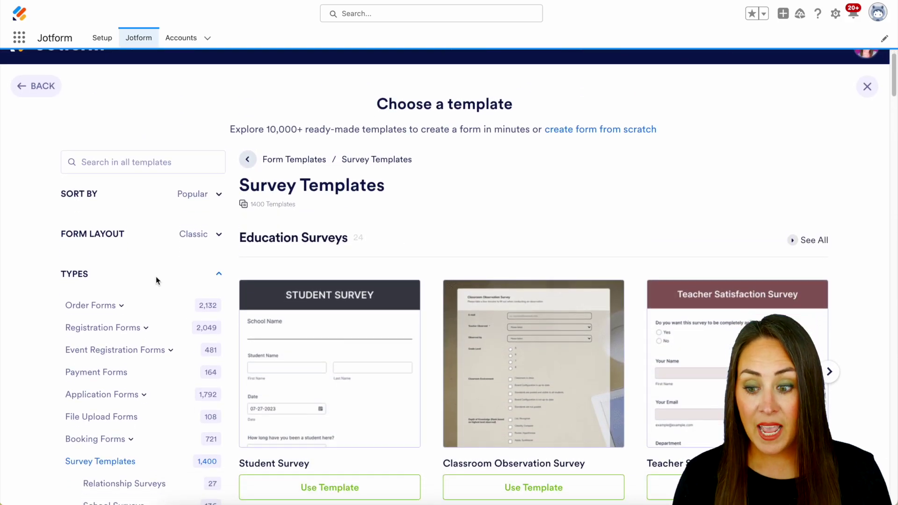
{"action": "scroll", "coordinate": [155, 277], "scroll_direction": "down", "scroll_amount": 8}
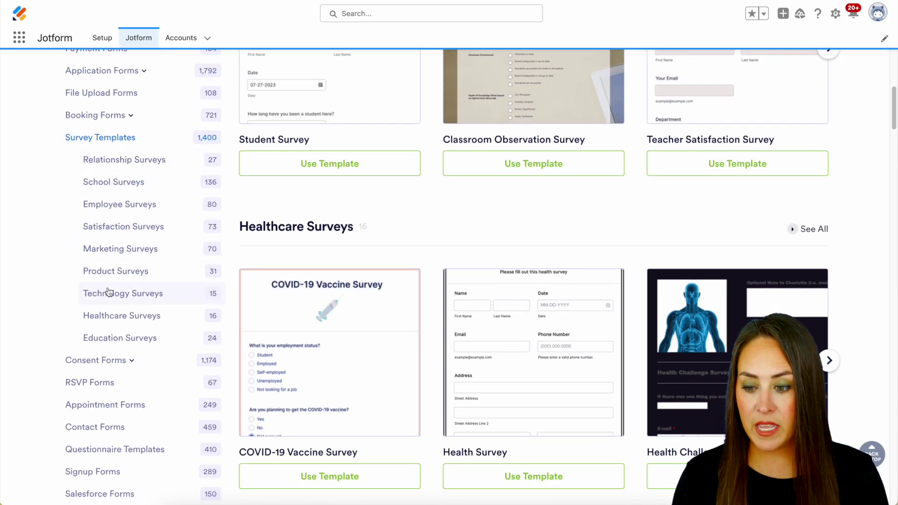
{"action": "left_click", "coordinate": [113, 231]}
{"action": "scroll", "coordinate": [445, 231], "scroll_direction": "down", "scroll_amount": 3}
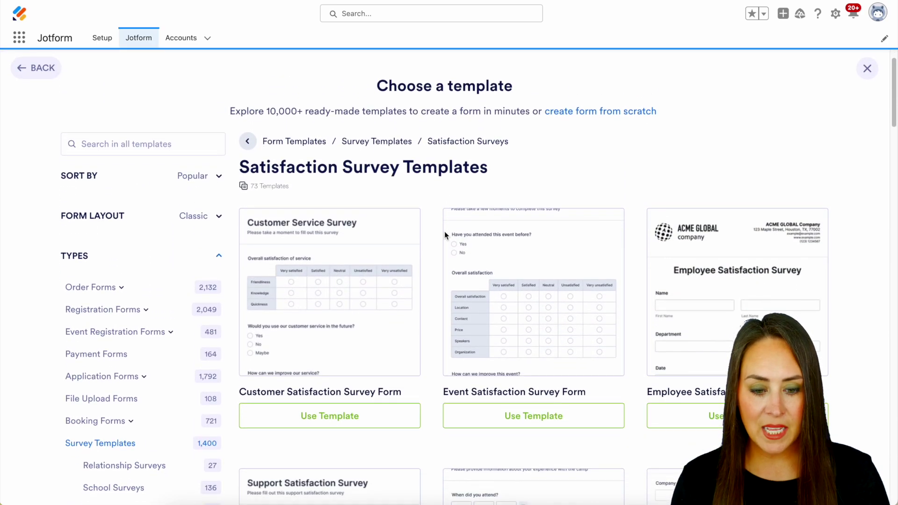
Preview the Employee Satisfaction Survey template and create a new form from it
{"action": "mouse_move", "coordinate": [745, 236]}
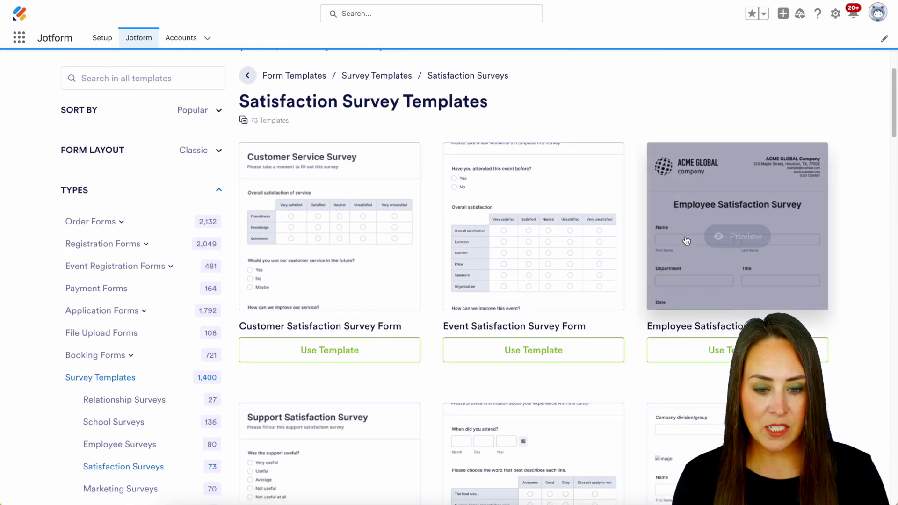
{"action": "left_click", "coordinate": [745, 230]}
{"action": "scroll", "coordinate": [639, 281], "scroll_direction": "down", "scroll_amount": 3}
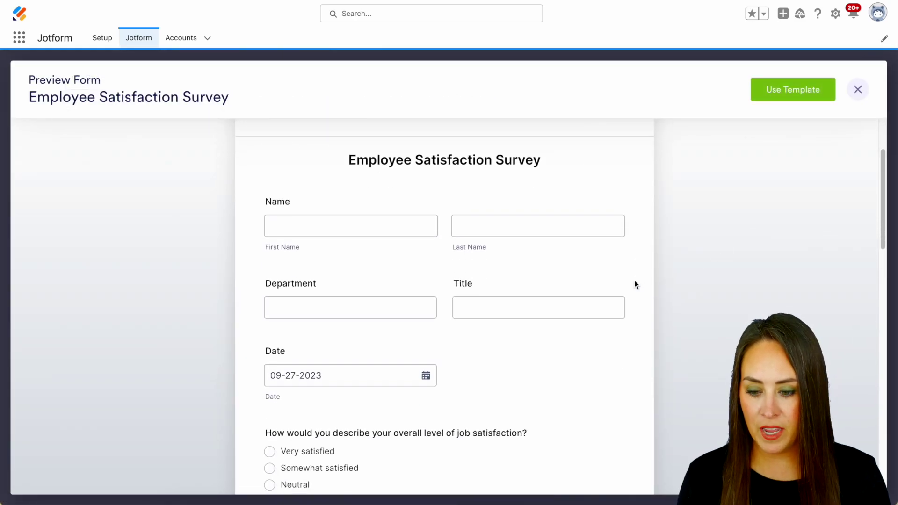
{"action": "scroll", "coordinate": [635, 282], "scroll_direction": "down", "scroll_amount": 20}
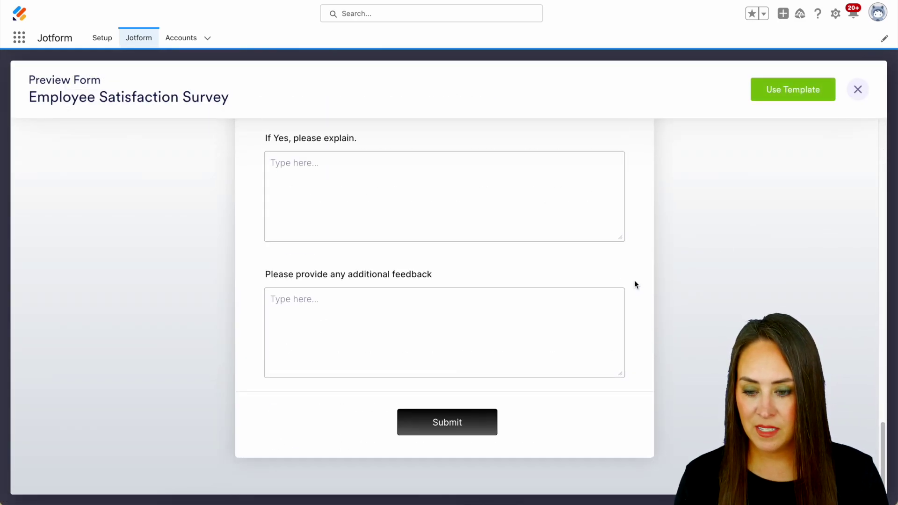
{"action": "scroll", "coordinate": [634, 284], "scroll_direction": "up", "scroll_amount": 20}
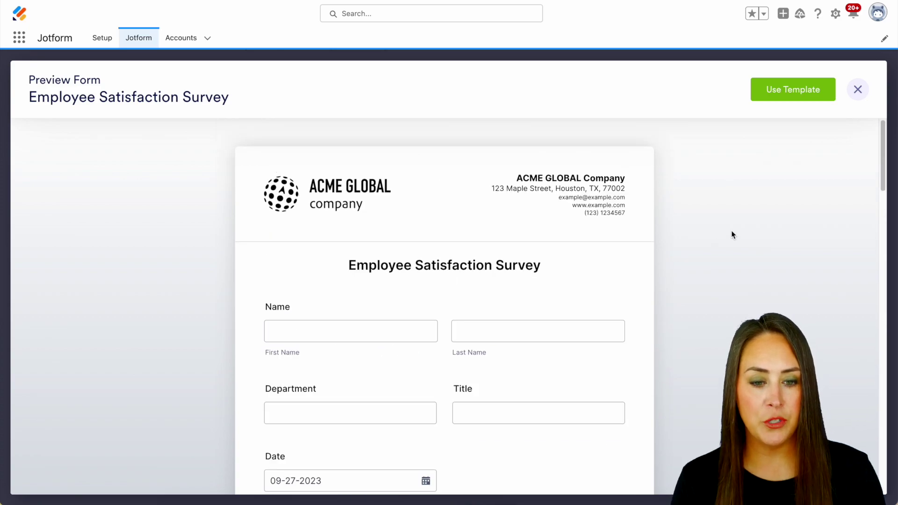
{"action": "left_click", "coordinate": [801, 95]}
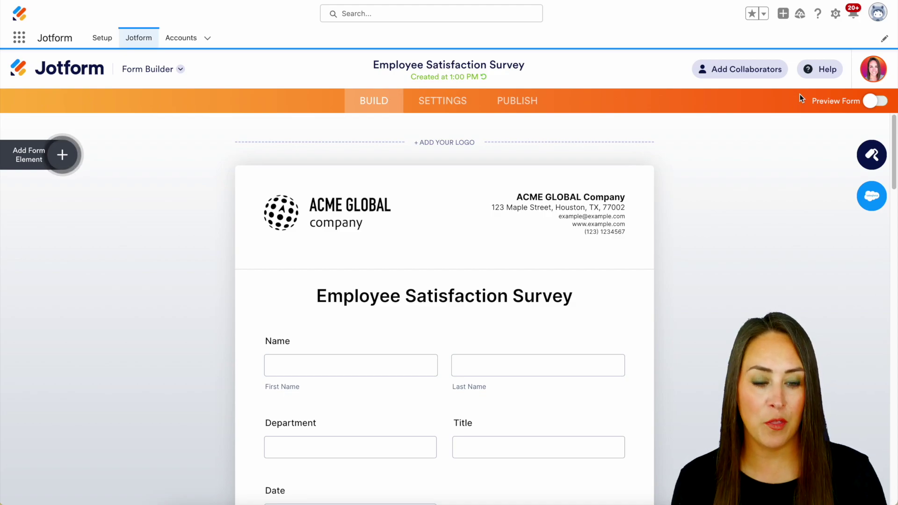
Set the Salesforce integration to create Account records and list survey fields for Account Name
{"action": "left_click", "coordinate": [873, 201]}
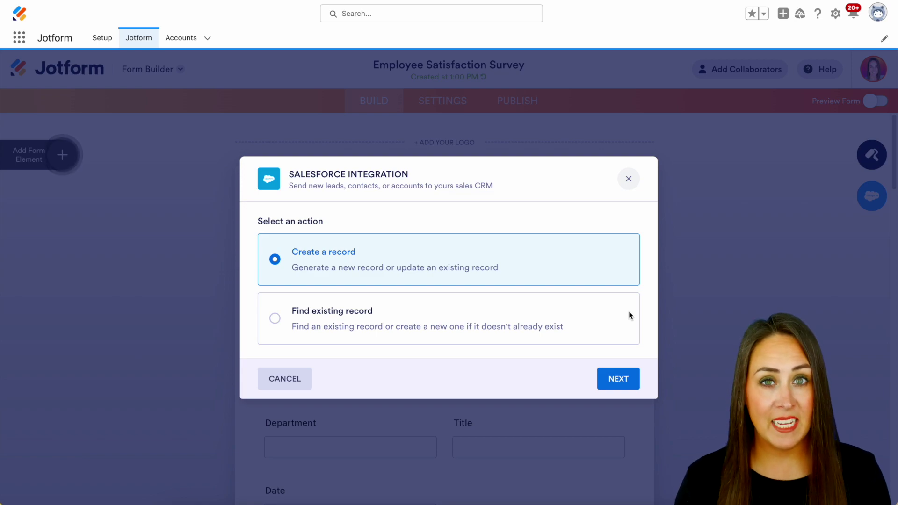
{"action": "left_click", "coordinate": [627, 379]}
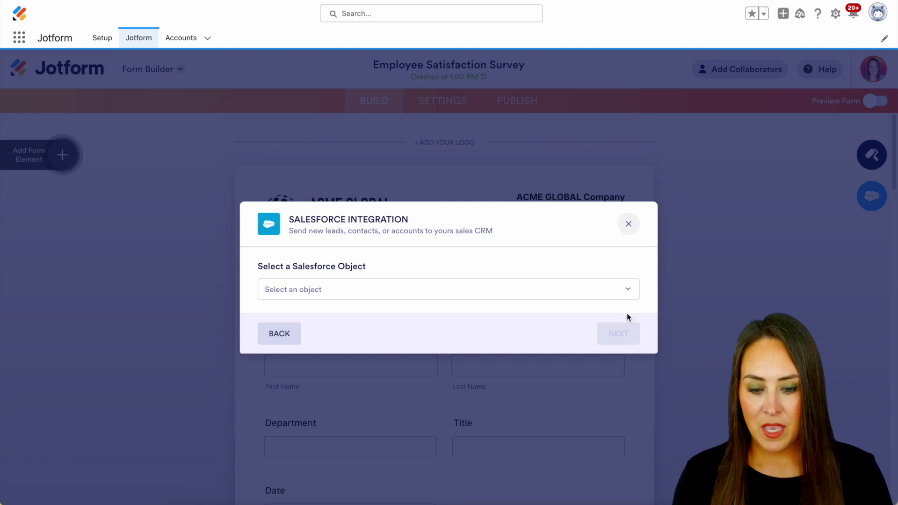
{"action": "left_click", "coordinate": [625, 292]}
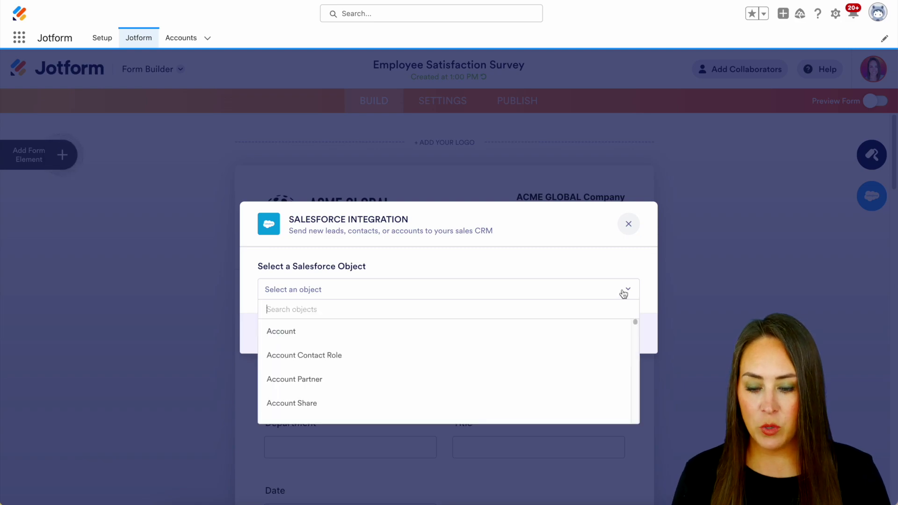
{"action": "left_click", "coordinate": [274, 333]}
{"action": "left_click", "coordinate": [626, 339]}
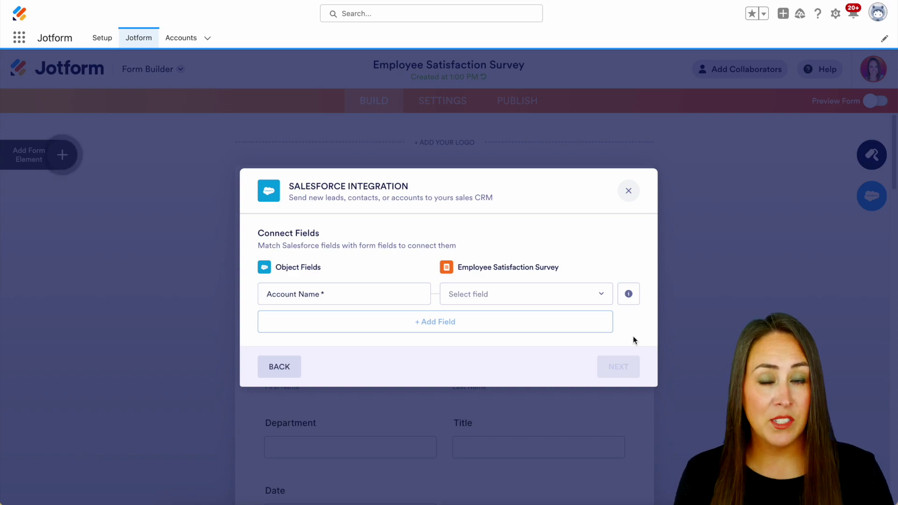
{"action": "left_click", "coordinate": [595, 297]}
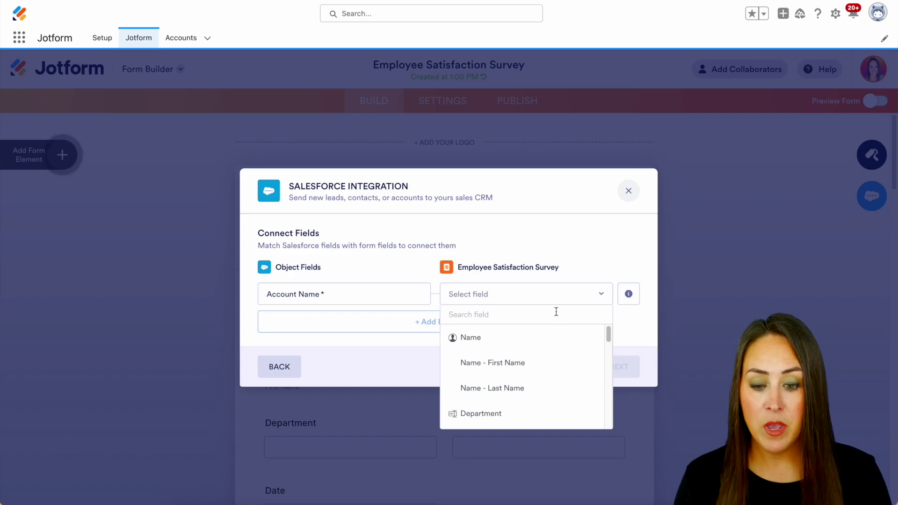
Map Account Name to the Name field and Parent Account ID to Department, then continue
{"action": "left_click", "coordinate": [501, 344]}
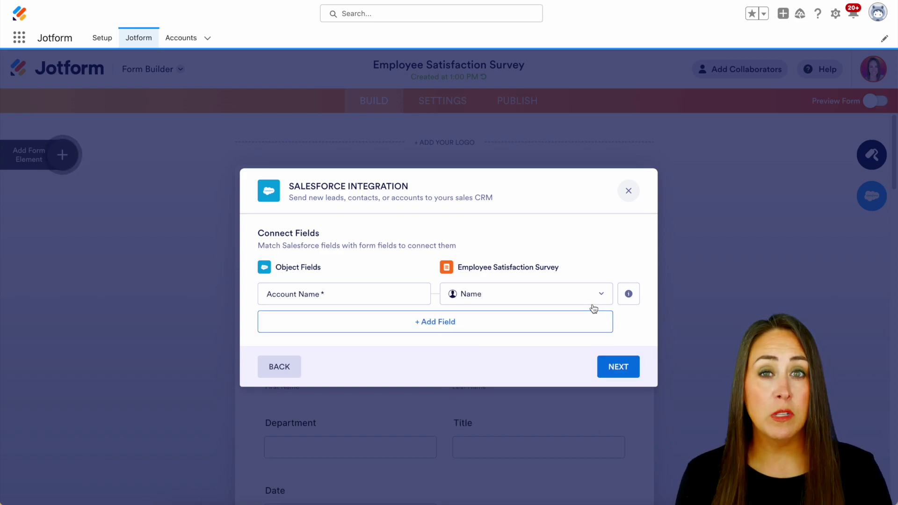
{"action": "left_click", "coordinate": [435, 325]}
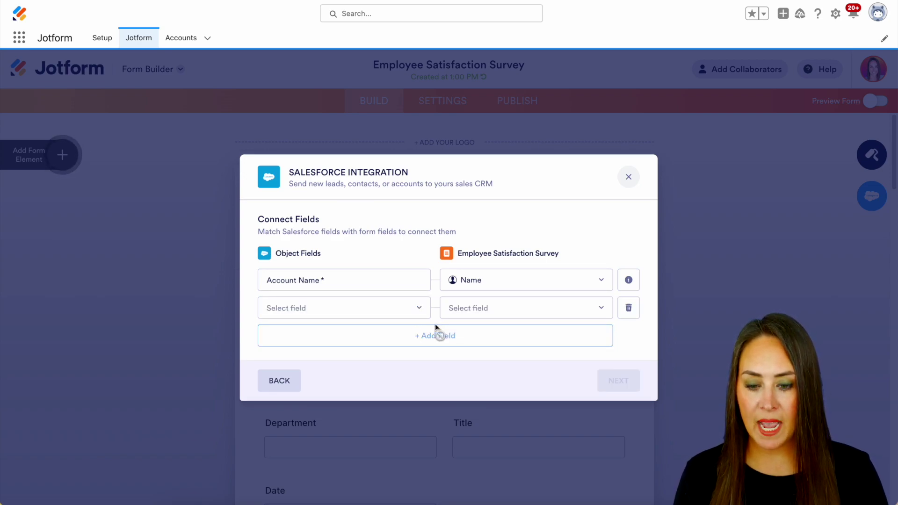
{"action": "left_click", "coordinate": [382, 314]}
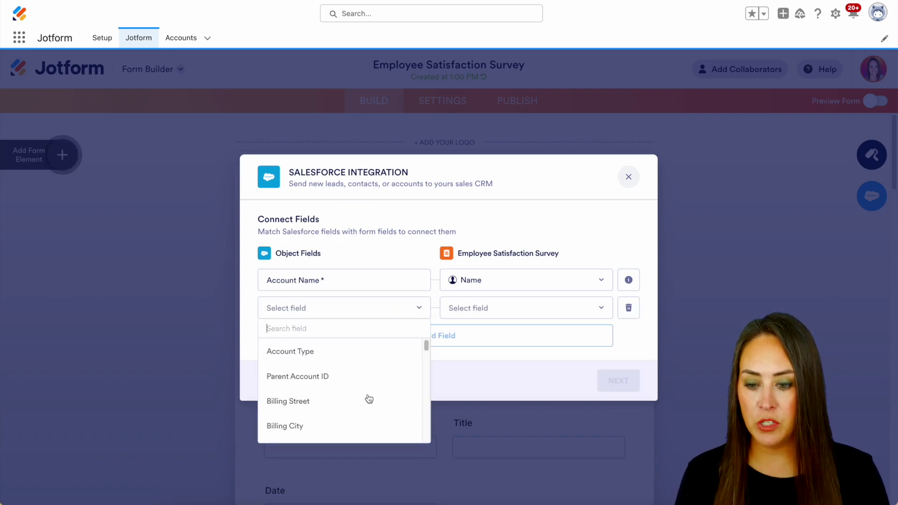
{"action": "left_click", "coordinate": [318, 380]}
{"action": "left_click", "coordinate": [561, 320]}
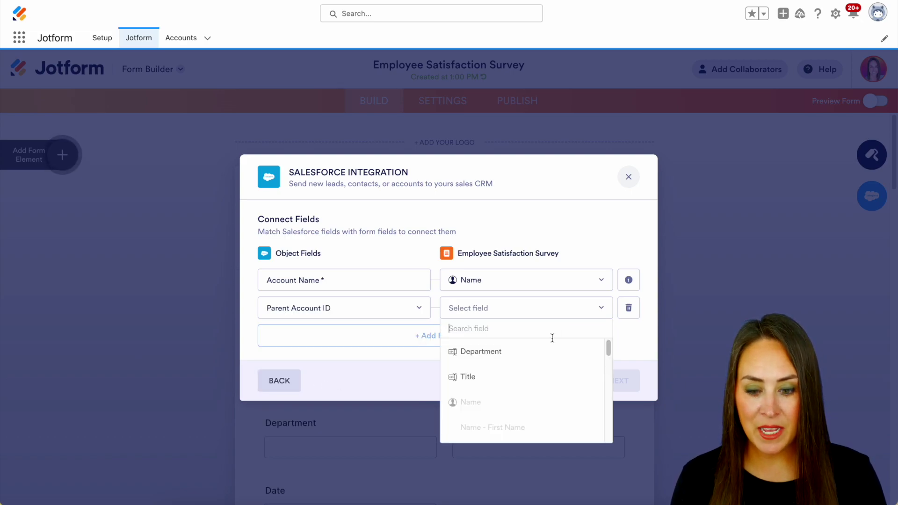
{"action": "left_click", "coordinate": [538, 358]}
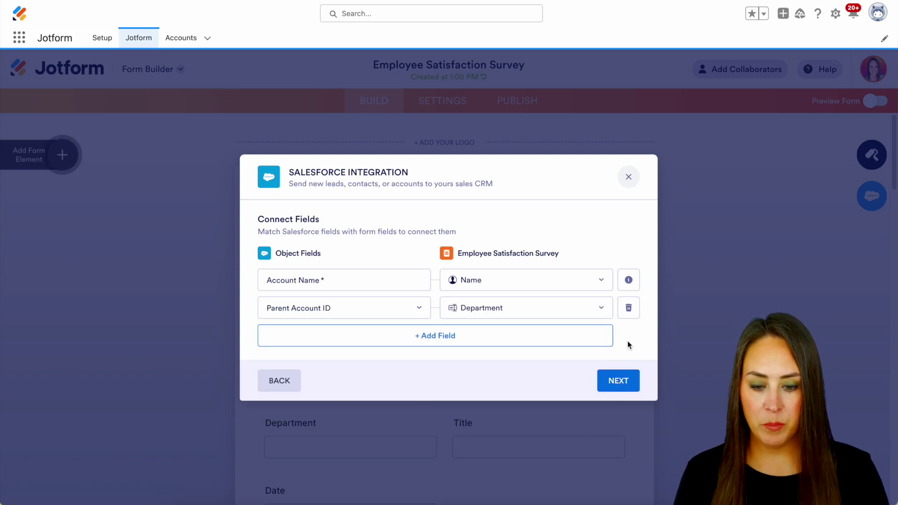
{"action": "left_click", "coordinate": [621, 383]}
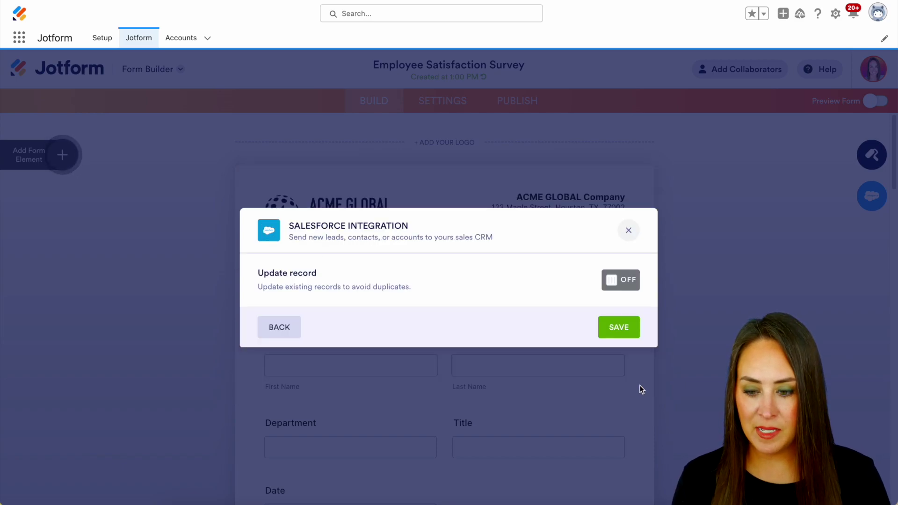
Enable Update record matching Account Name to the Name field, and save the integration
{"action": "left_click", "coordinate": [622, 280]}
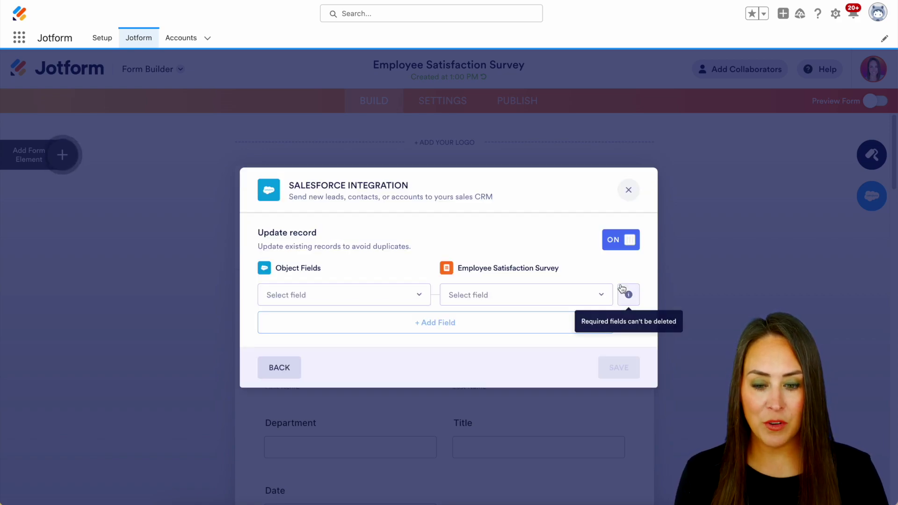
{"action": "left_click", "coordinate": [404, 297]}
{"action": "left_click", "coordinate": [371, 338]}
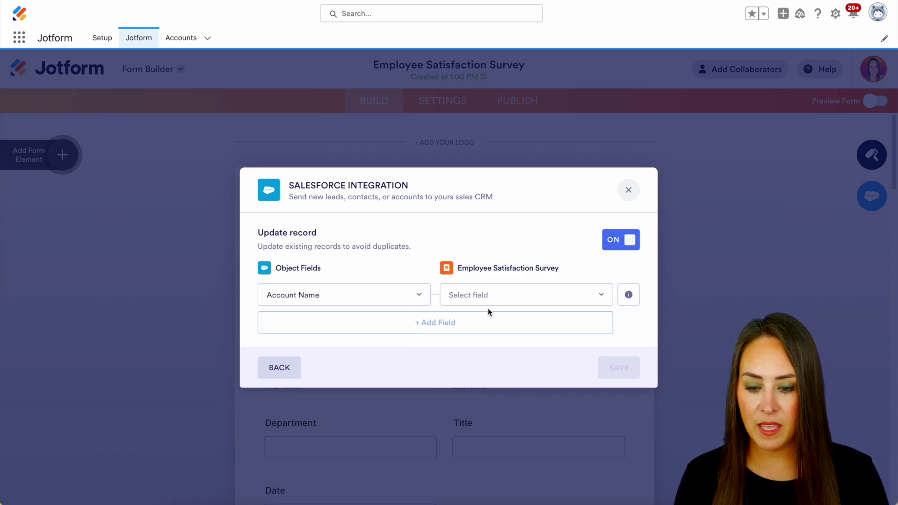
{"action": "left_click", "coordinate": [499, 303]}
{"action": "left_click", "coordinate": [494, 340]}
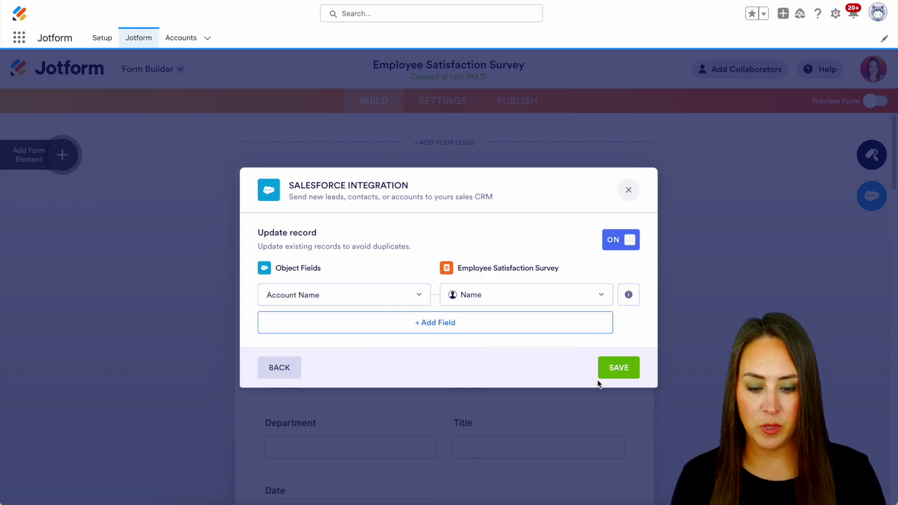
{"action": "left_click", "coordinate": [618, 369]}
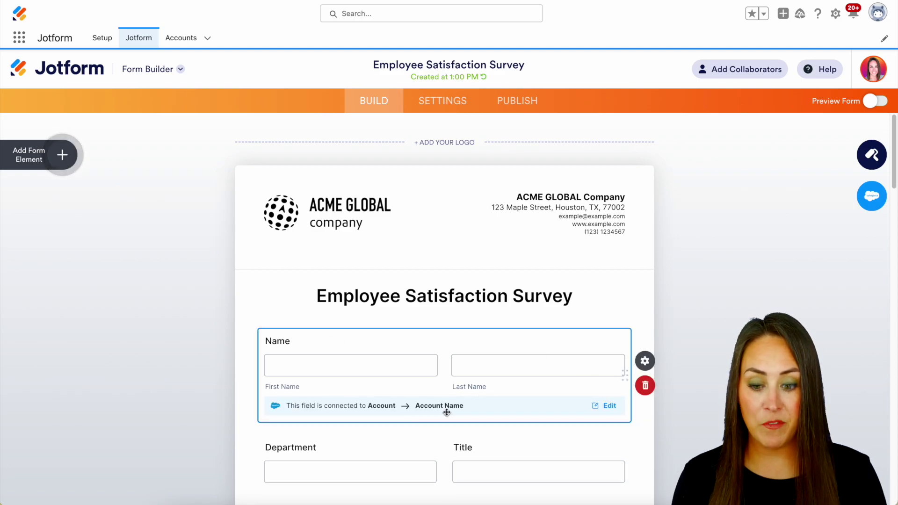
{"action": "scroll", "coordinate": [506, 415], "scroll_direction": "down", "scroll_amount": 3}
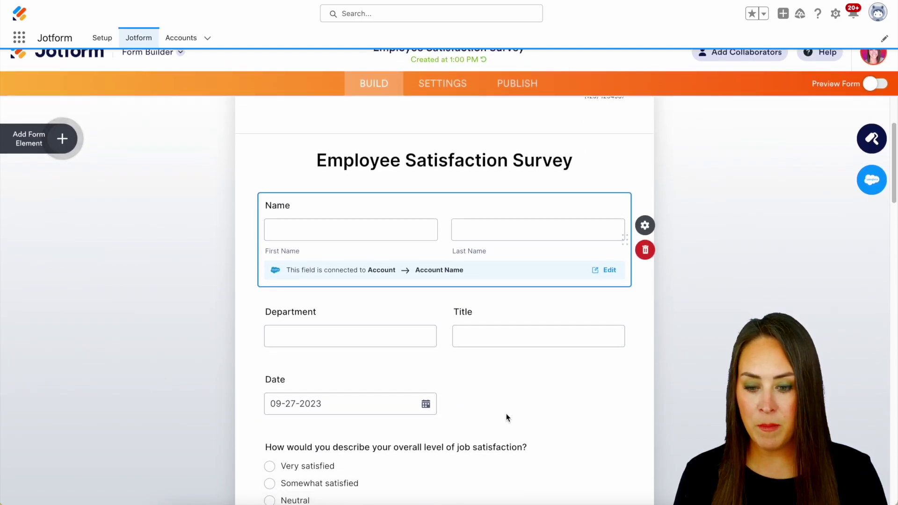
{"action": "left_click", "coordinate": [303, 295]}
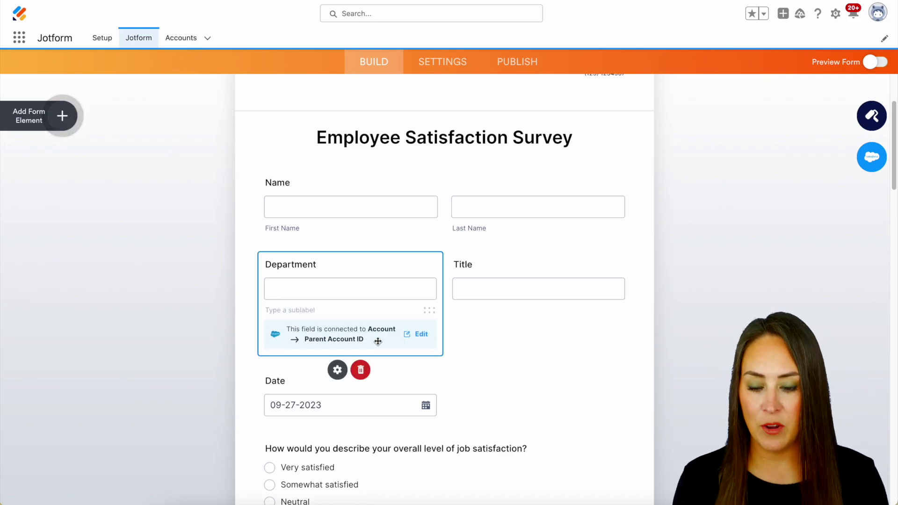
{"action": "scroll", "coordinate": [379, 339], "scroll_direction": "up", "scroll_amount": 4}
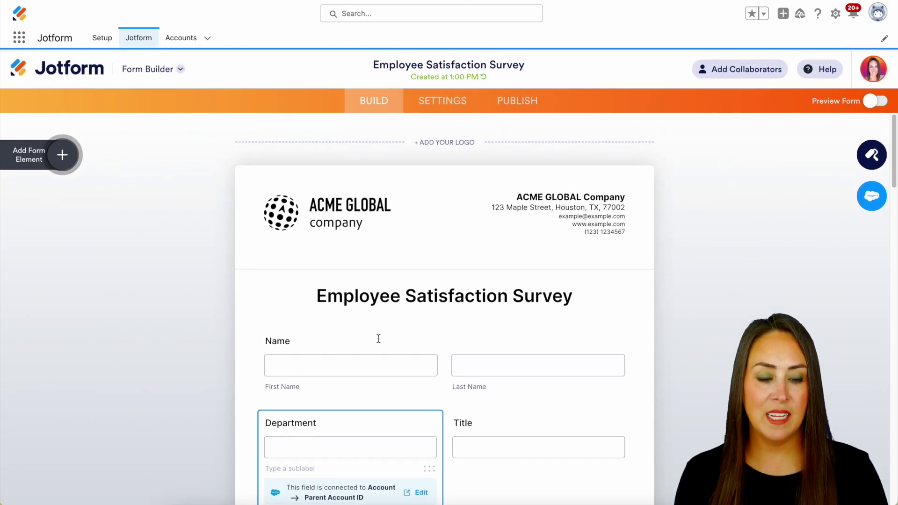
{"action": "left_click", "coordinate": [876, 102]}
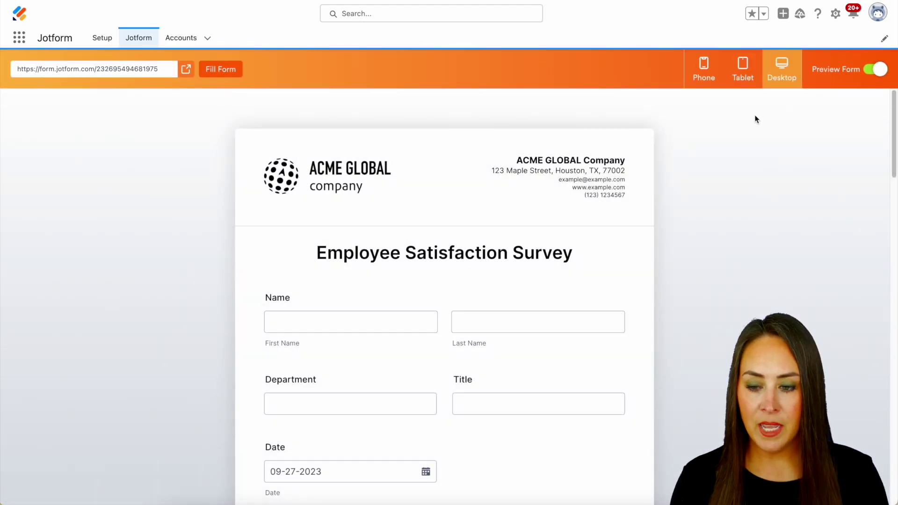
Submit an auto-filled test response (Sales department, Sales Manager) and exit the preview
{"action": "left_click", "coordinate": [218, 70]}
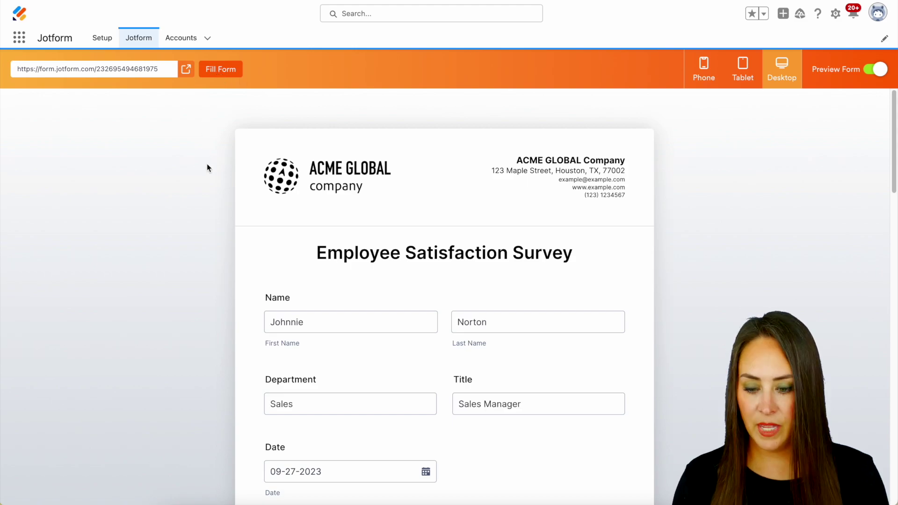
{"action": "scroll", "coordinate": [195, 234], "scroll_direction": "down", "scroll_amount": 15}
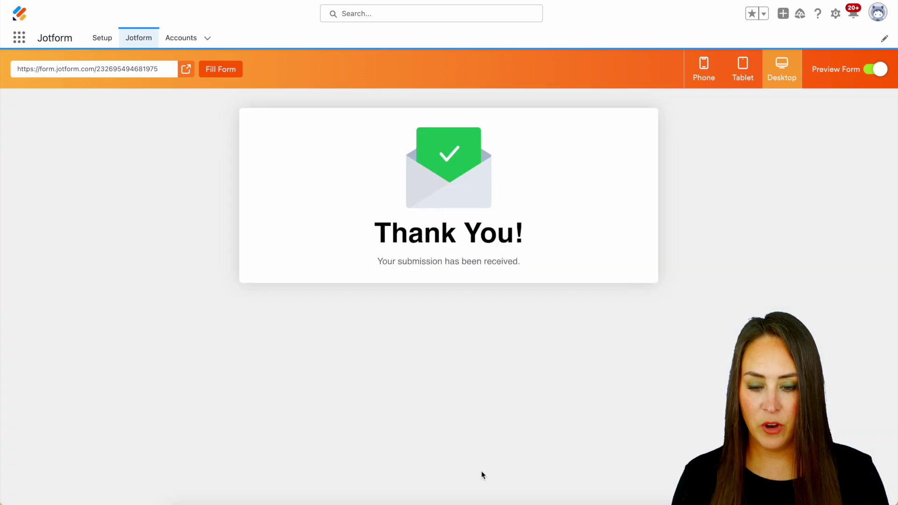
{"action": "left_click", "coordinate": [880, 71]}
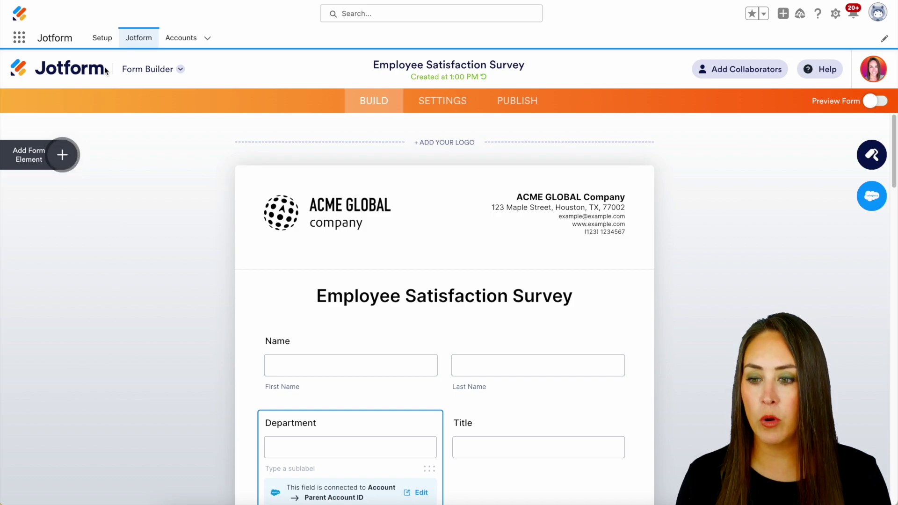
Check the test submission in the survey's Tables view, then in the Salesforce Accounts list
{"action": "left_click", "coordinate": [171, 70]}
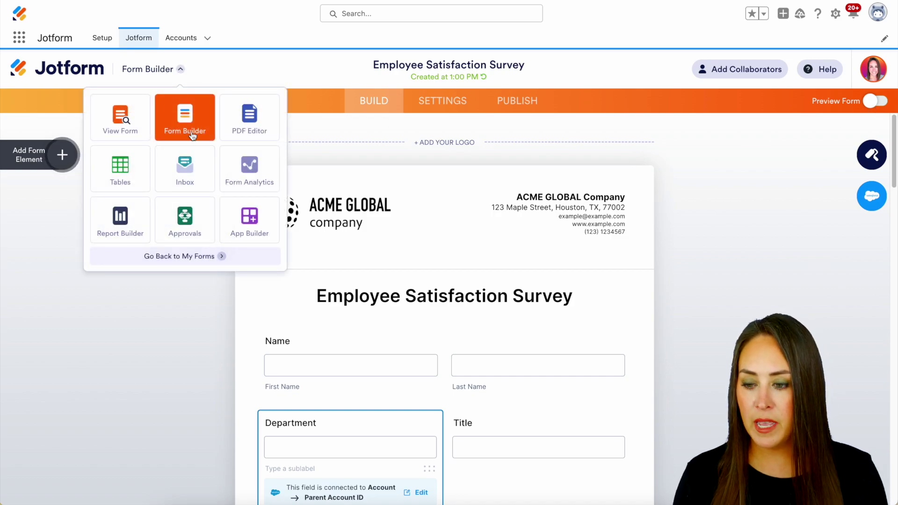
{"action": "left_click", "coordinate": [132, 176]}
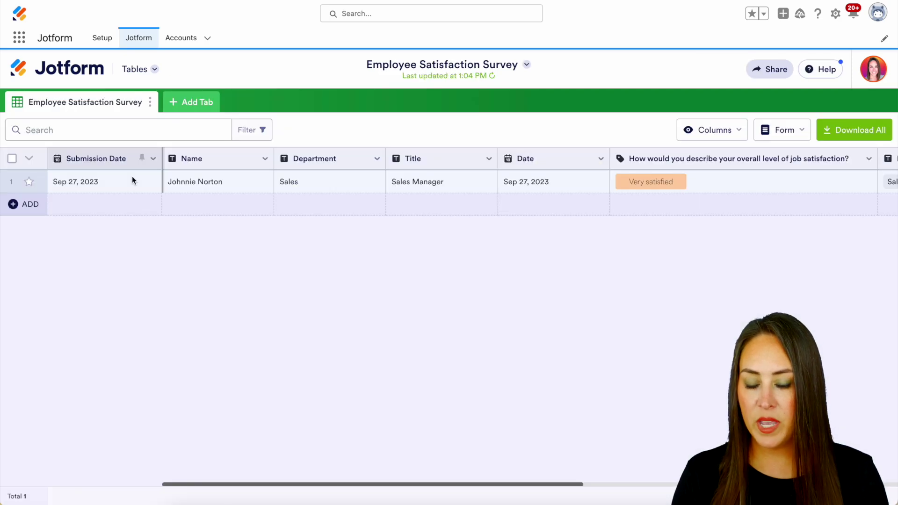
{"action": "scroll", "coordinate": [189, 189], "scroll_direction": "right", "scroll_amount": 10}
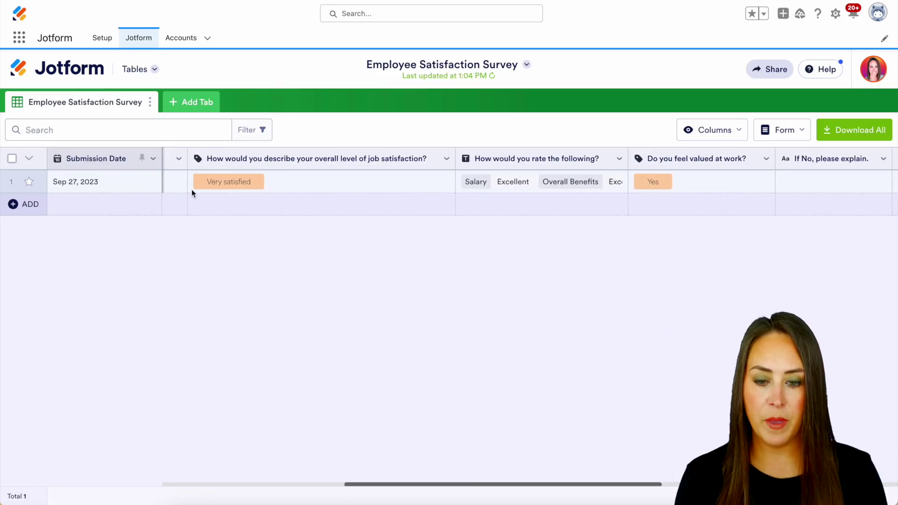
{"action": "scroll", "coordinate": [192, 189], "scroll_direction": "right", "scroll_amount": 10}
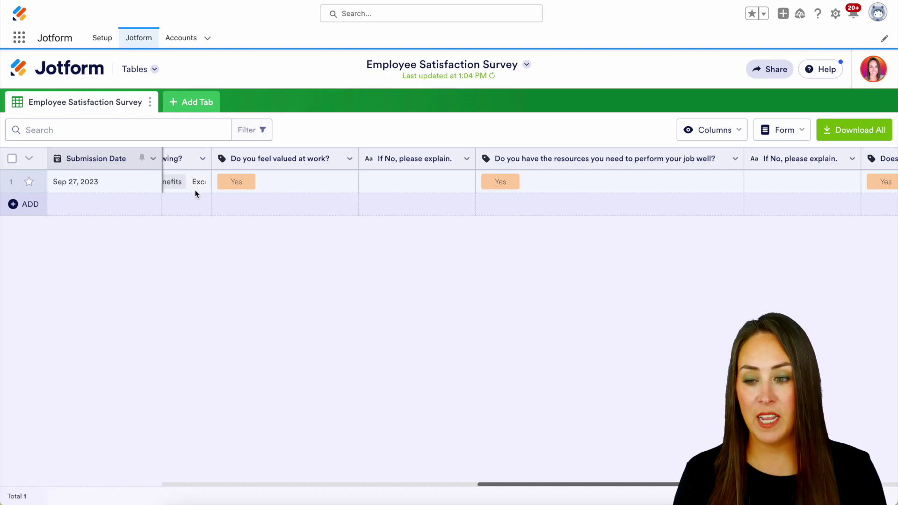
{"action": "left_click", "coordinate": [182, 39]}
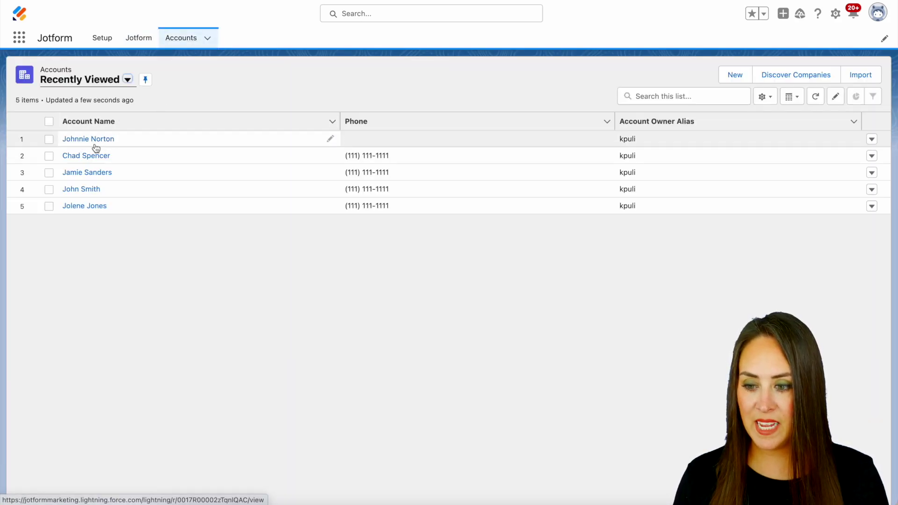